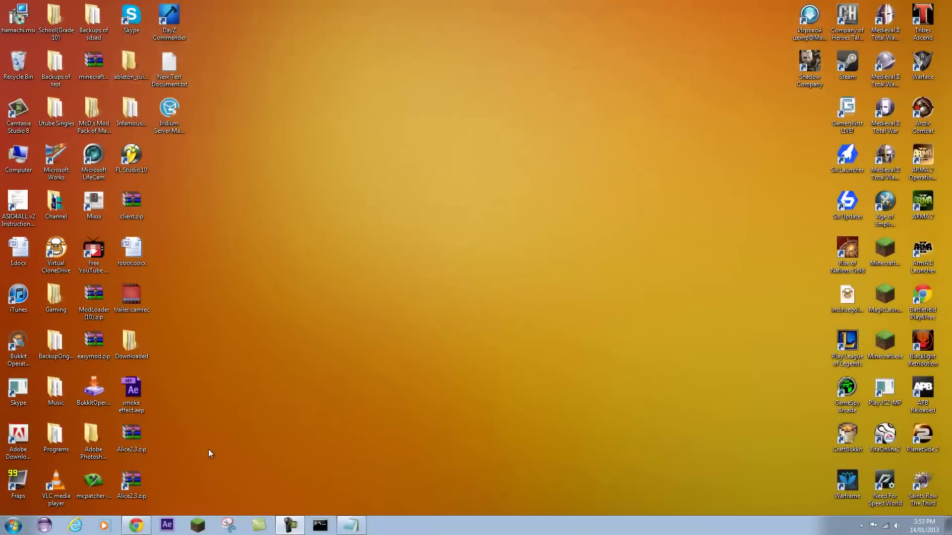
- Download and keep minecraft_server.jar from minecraft.net, then snap Chrome to the right half
{"action": "left_click", "coordinate": [136, 526]}
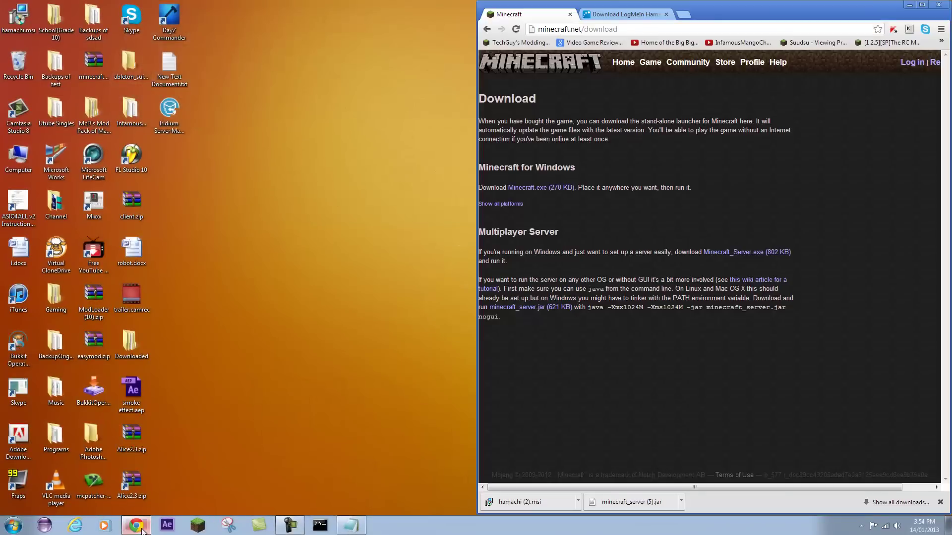
{"action": "left_click", "coordinate": [922, 5]}
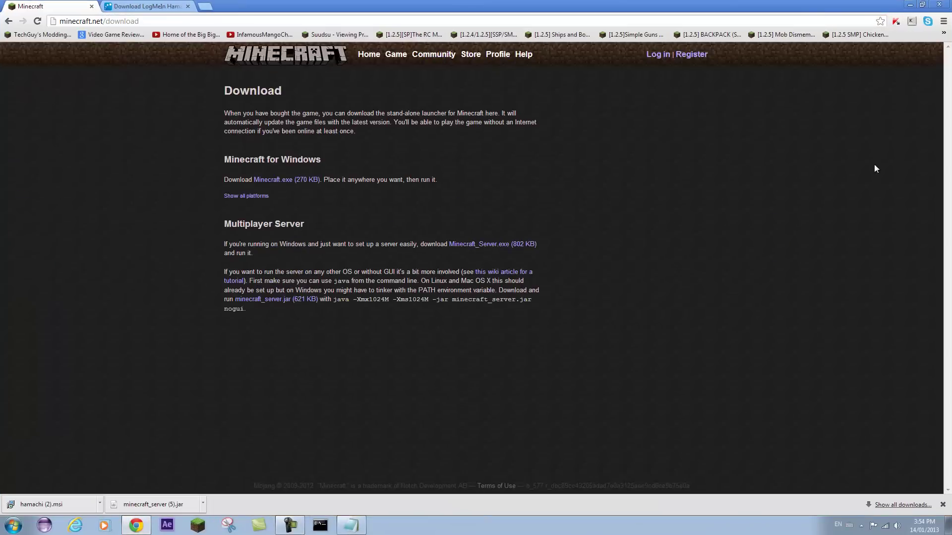
{"action": "left_click", "coordinate": [285, 300]}
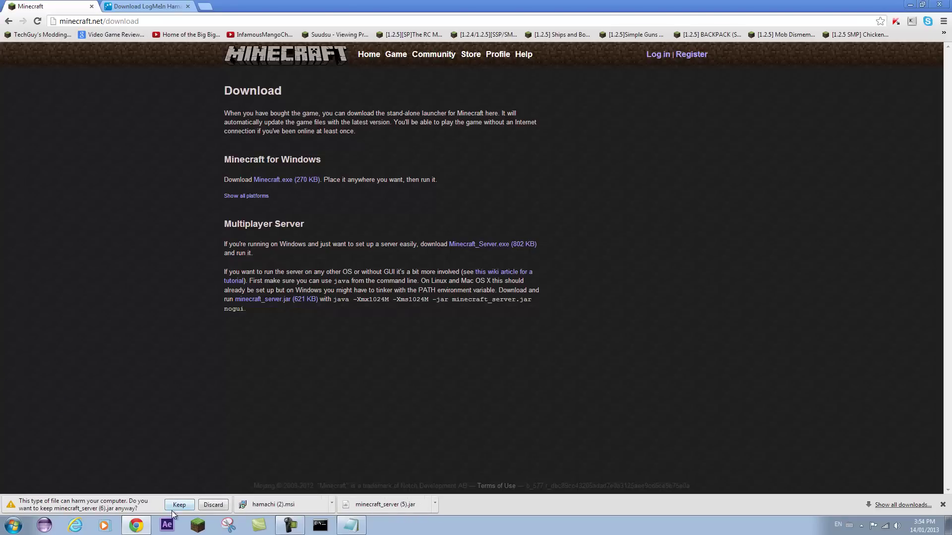
{"action": "left_click", "coordinate": [178, 505]}
{"action": "left_click_drag", "start_coordinate": [297, 11], "coordinate": [950, 203]}
- Make a desktop folder called Server and drag minecraft_server (6).jar from the download bar into it
{"action": "right_click", "coordinate": [163, 161]}
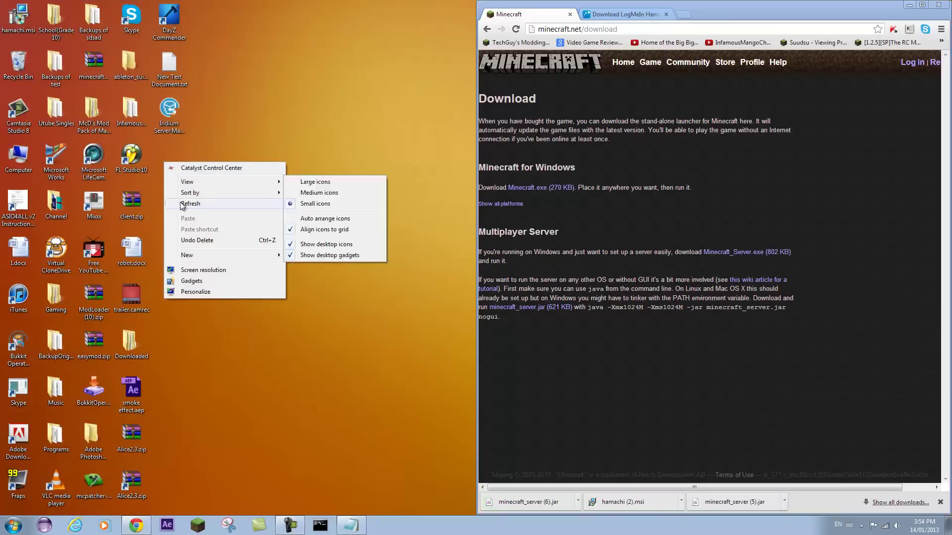
{"action": "mouse_move", "coordinate": [198, 256]}
{"action": "left_click", "coordinate": [294, 255]}
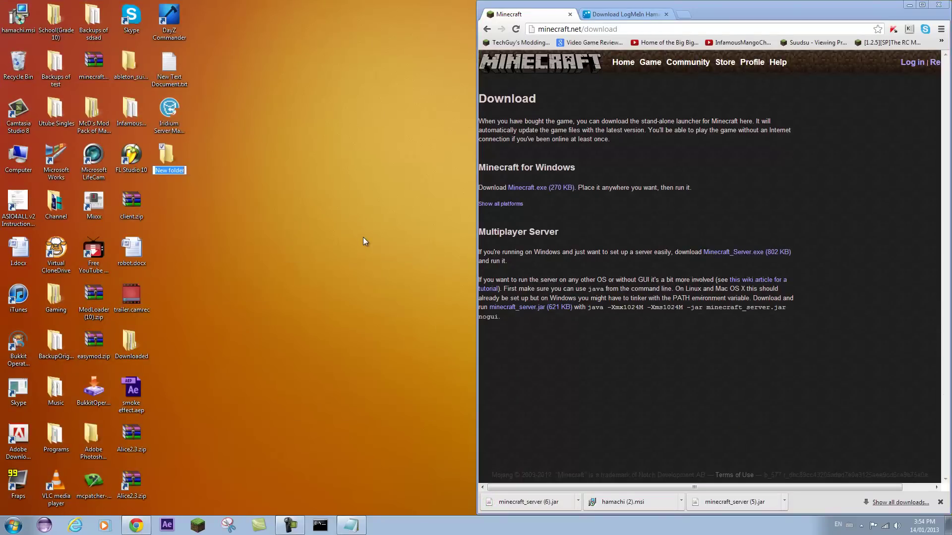
{"action": "type", "text": "Server"}
{"action": "key", "text": "Return"}
{"action": "key", "text": "Return"}
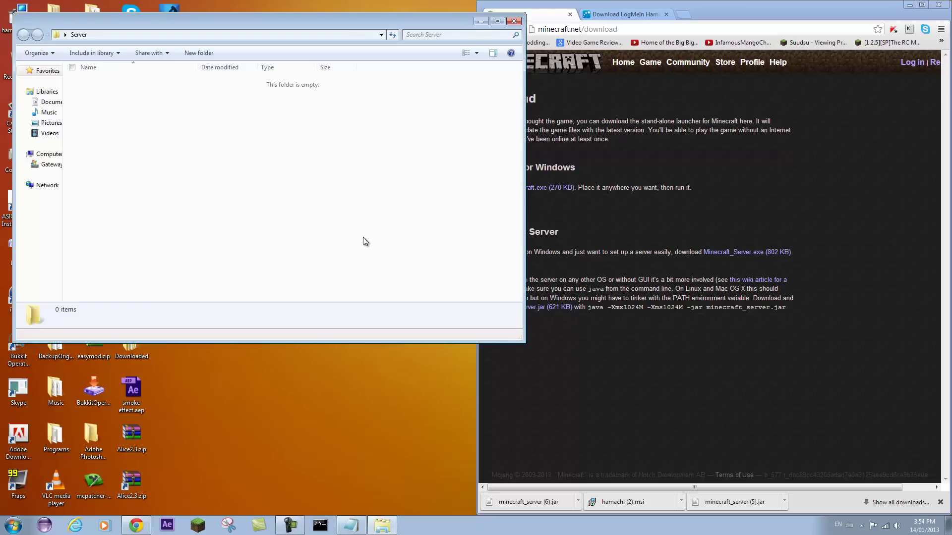
{"action": "left_click_drag", "start_coordinate": [528, 502], "coordinate": [291, 212]}
- Launch minecraft_server (6).jar and run help, help 2 and help 3 in the console
{"action": "double_click", "coordinate": [193, 82]}
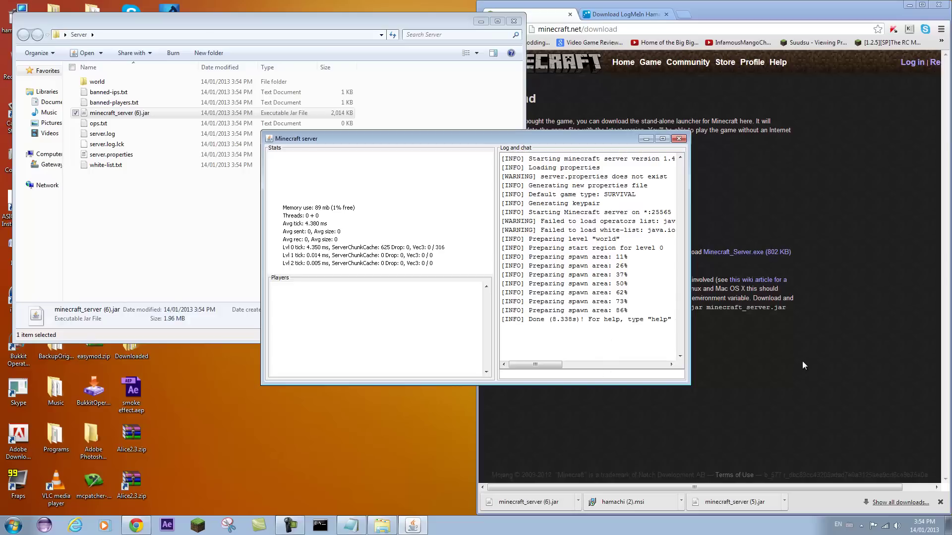
{"action": "type", "text": "help"}
{"action": "key", "text": "Return"}
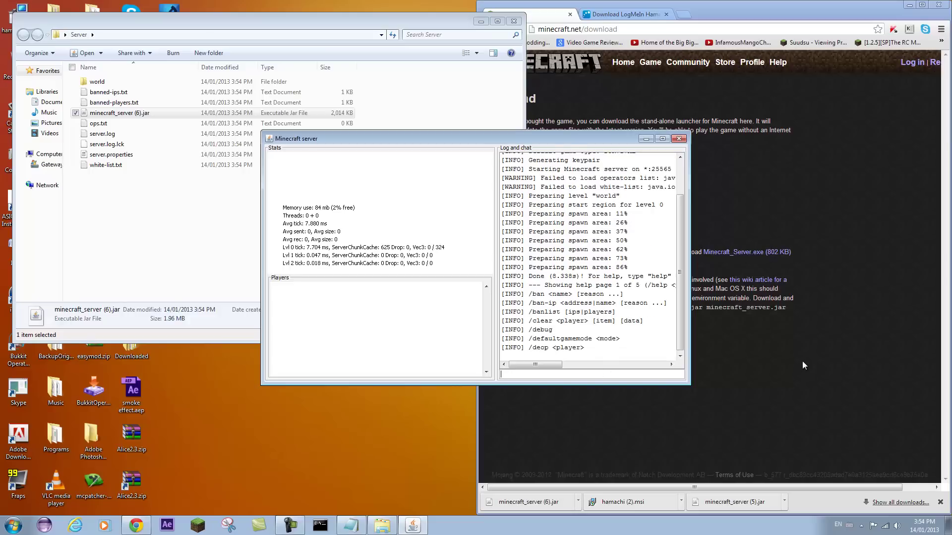
{"action": "type", "text": "help 2"}
{"action": "key", "text": "Return"}
{"action": "type", "text": "help 3"}
{"action": "key", "text": "Return"}
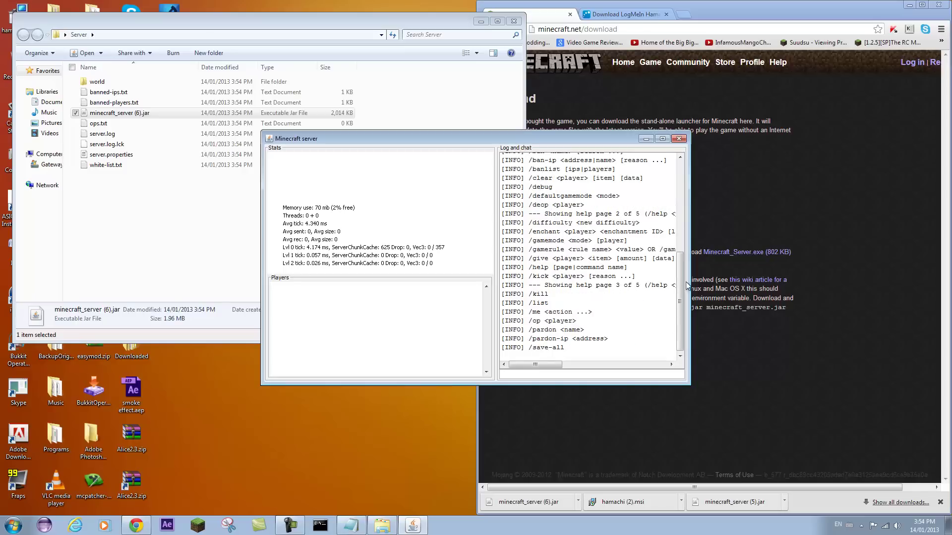
- Review server.properties (server-port=25565, max-players=20) in WordPad, close it, and move the Server folder aside
{"action": "double_click", "coordinate": [174, 156]}
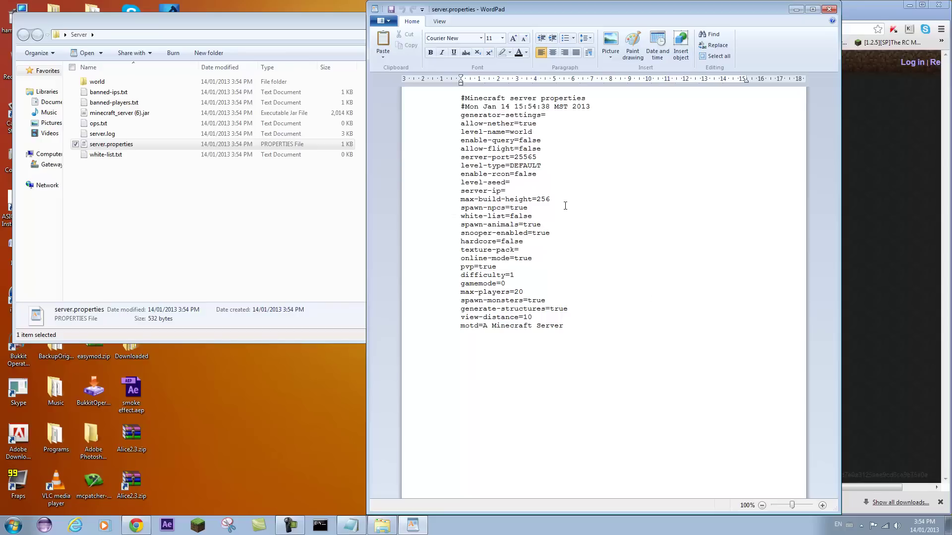
{"action": "left_click", "coordinate": [828, 9]}
{"action": "left_click_drag", "start_coordinate": [489, 24], "coordinate": [251, 75]}
- Accept the Conditions of Use, download hamachi (3).msi, and copy it onto the desktop
{"action": "left_click", "coordinate": [243, 74]}
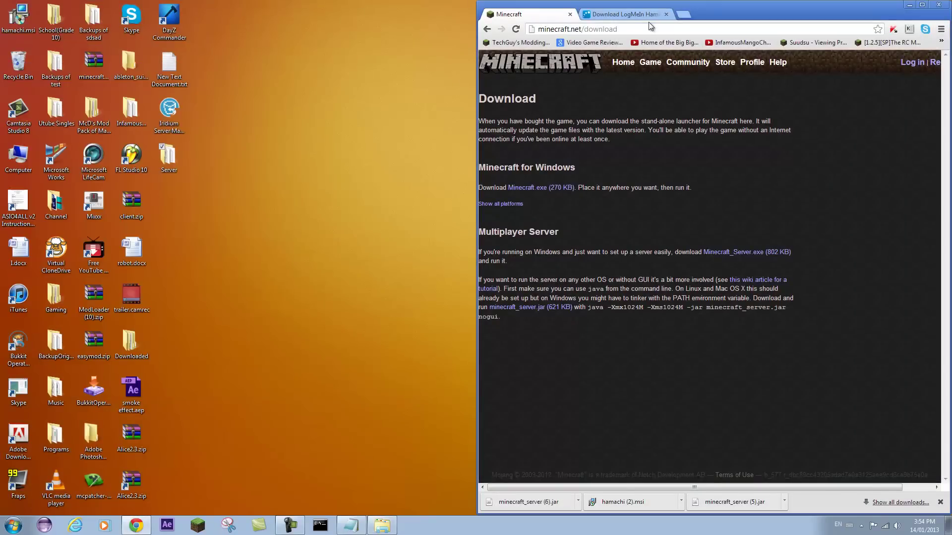
{"action": "left_click", "coordinate": [645, 14]}
{"action": "left_click", "coordinate": [922, 5]}
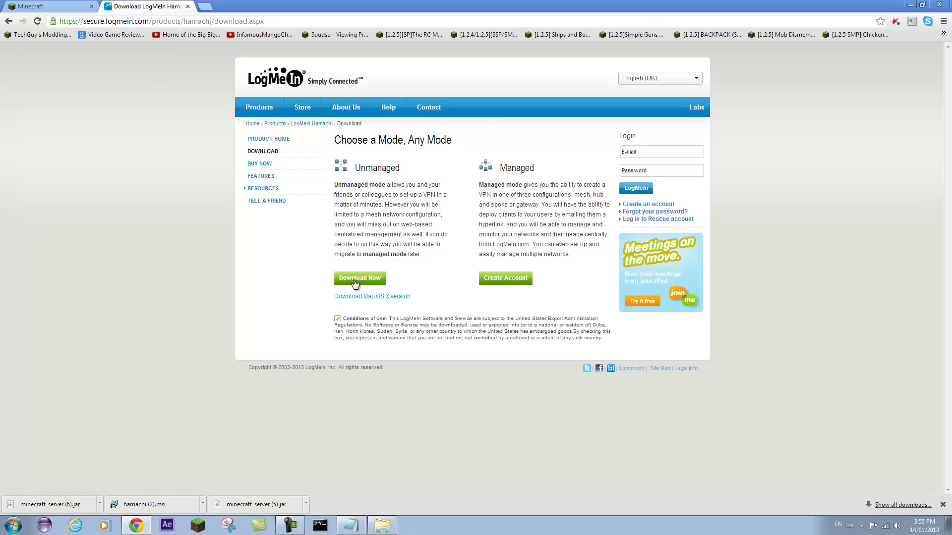
{"action": "left_click", "coordinate": [337, 318]}
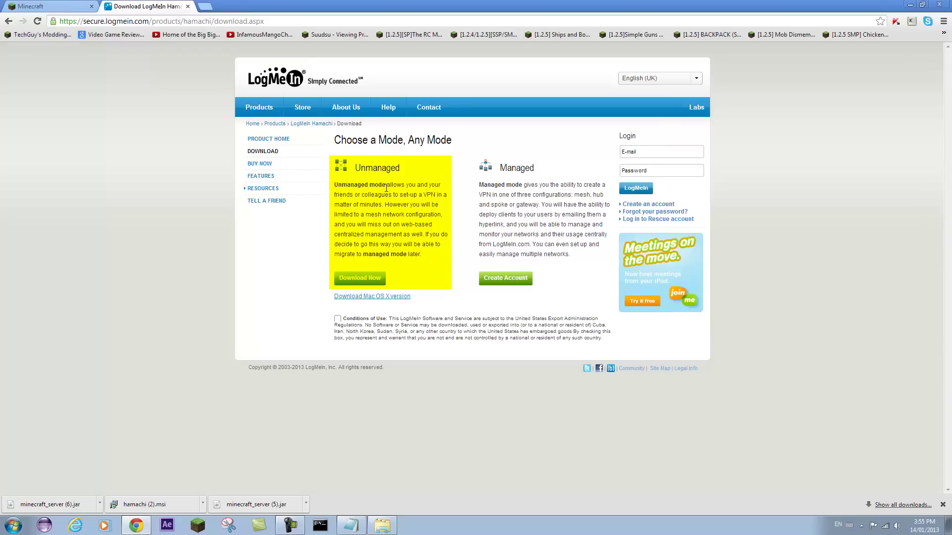
{"action": "left_click", "coordinate": [338, 319]}
{"action": "left_click", "coordinate": [354, 278]}
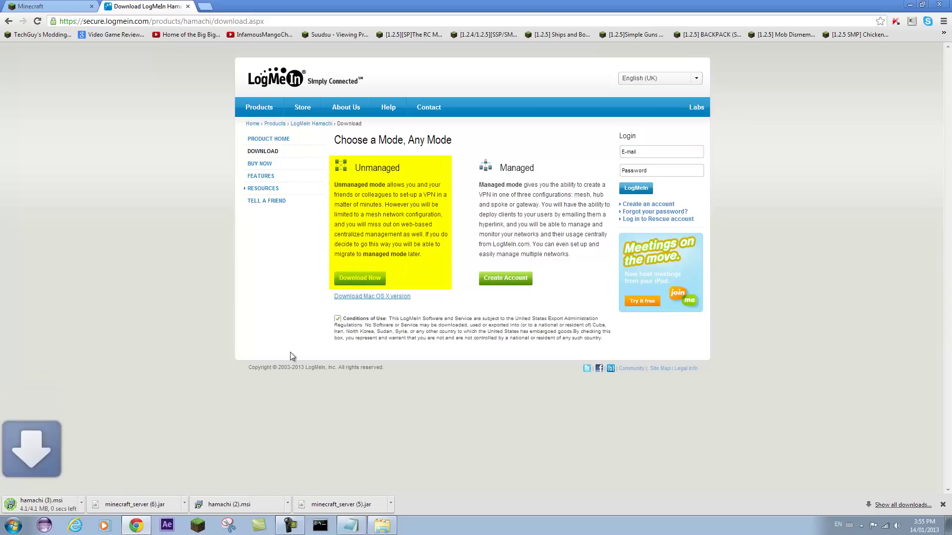
{"action": "left_click_drag", "start_coordinate": [421, 7], "coordinate": [950, 203]}
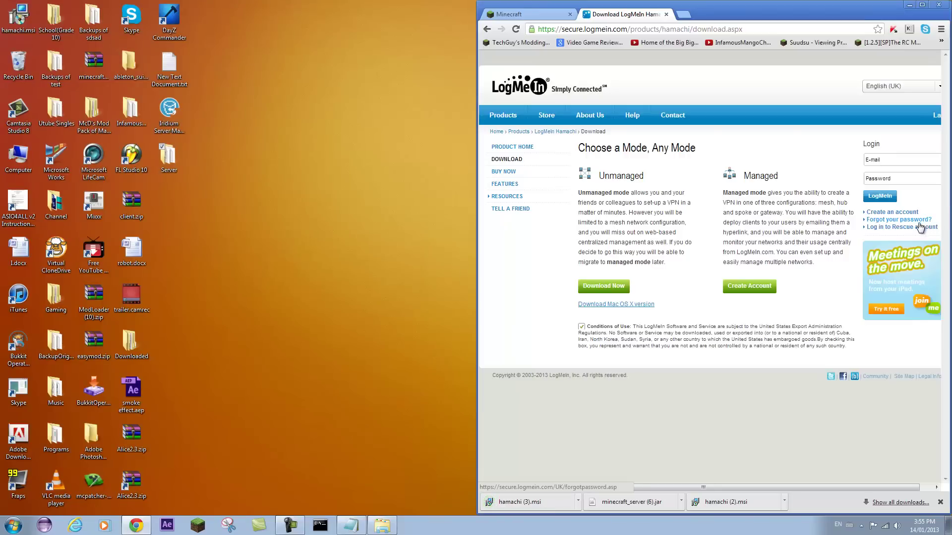
{"action": "left_click_drag", "start_coordinate": [553, 503], "coordinate": [213, 216]}
- Install Hamachi 2.1.0.296 in English with default folder and menu group, launching it on finish
{"action": "double_click", "coordinate": [169, 206]}
{"action": "left_click", "coordinate": [503, 272]}
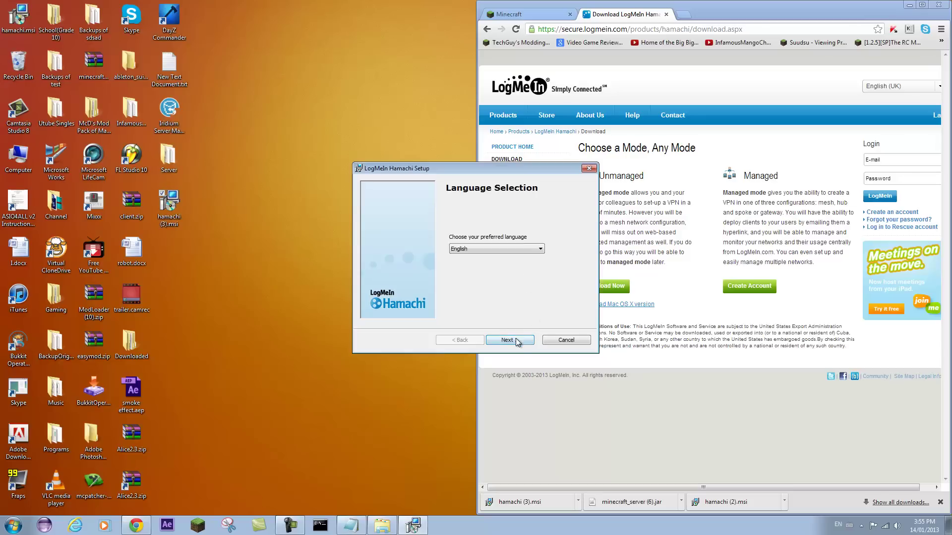
{"action": "left_click", "coordinate": [515, 340]}
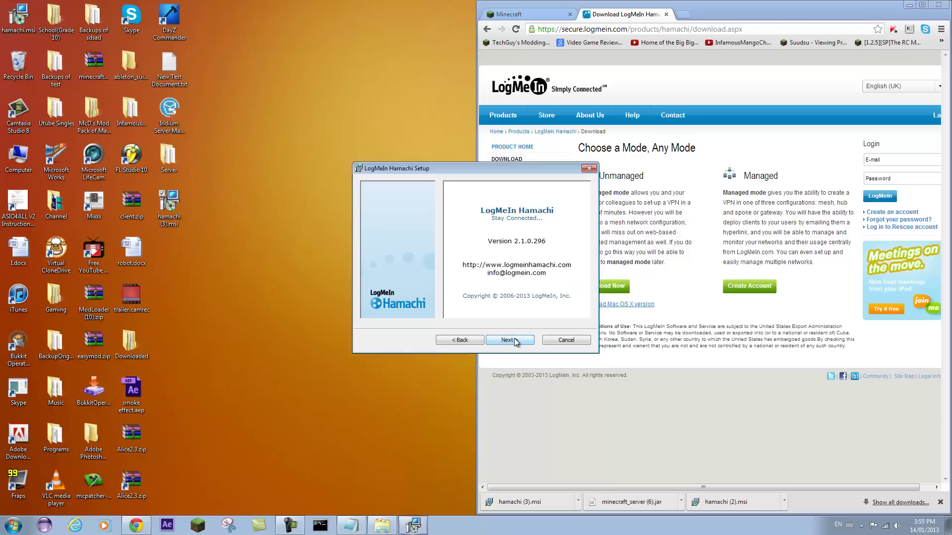
{"action": "left_click", "coordinate": [515, 341]}
{"action": "left_click", "coordinate": [514, 340]}
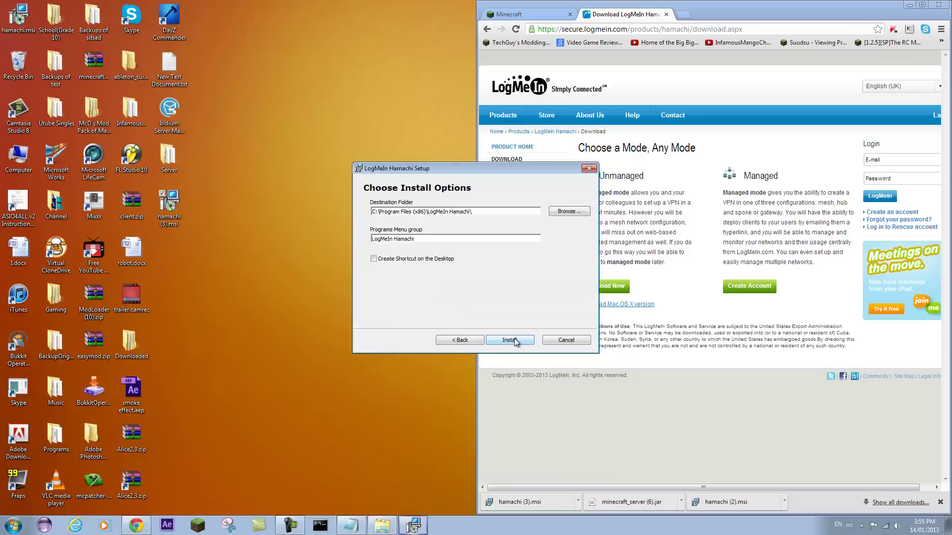
{"action": "left_click", "coordinate": [511, 340]}
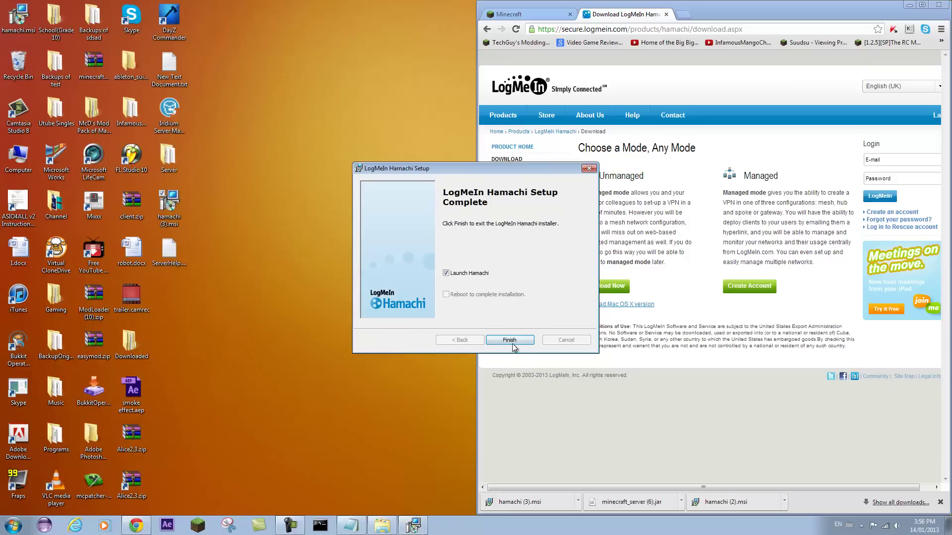
{"action": "left_click", "coordinate": [510, 340]}
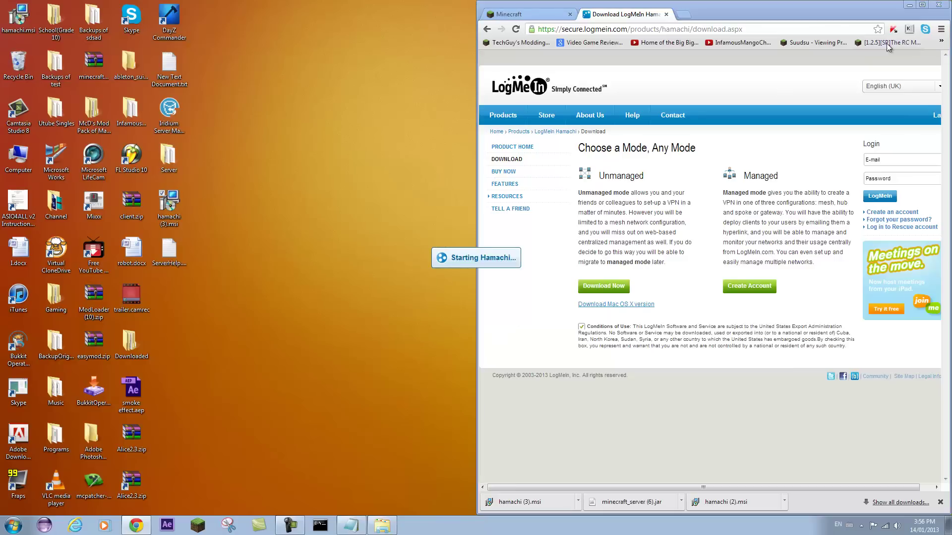
{"action": "left_click", "coordinate": [909, 5]}
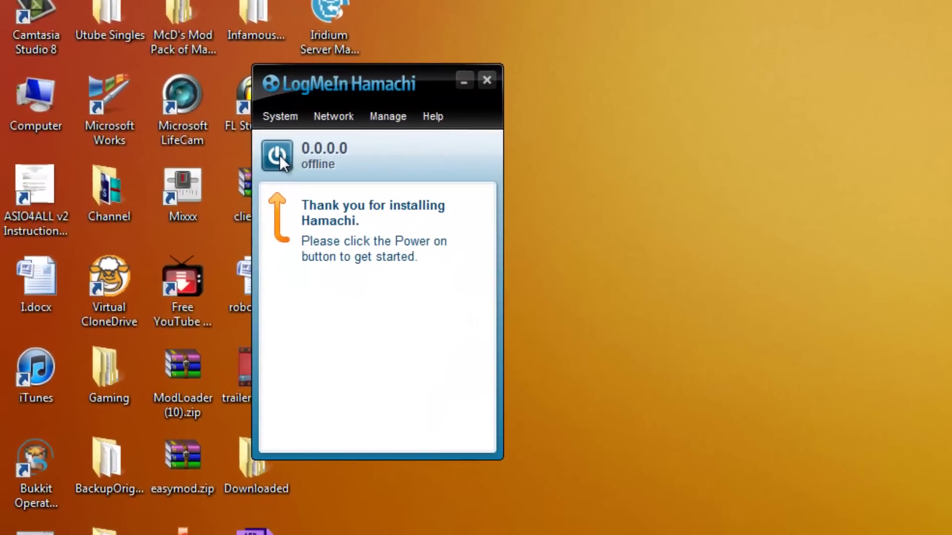
- Power Hamachi on and register it with a custom client name, bringing it online at 25.234.163.85
{"action": "left_click", "coordinate": [279, 156]}
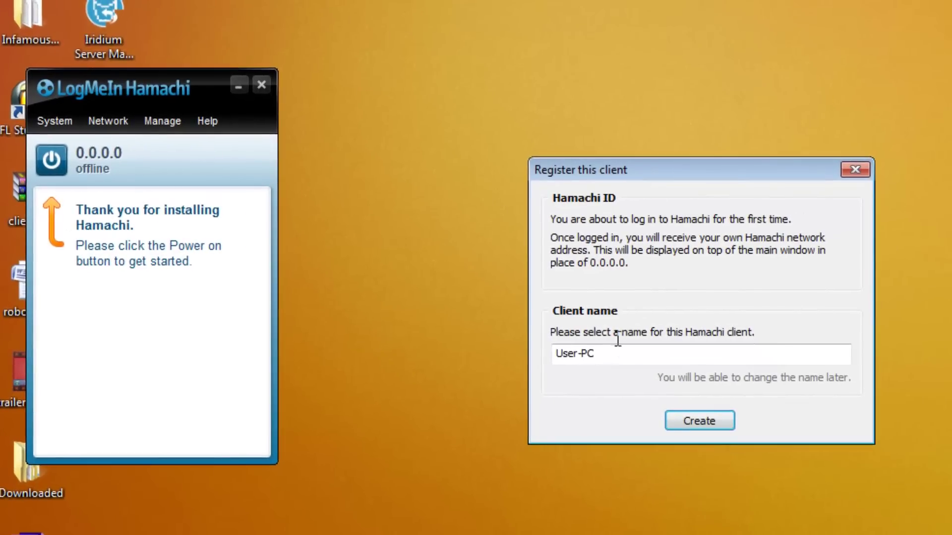
{"action": "double_click", "coordinate": [617, 348]}
{"action": "type", "text": "InfamousMango"}
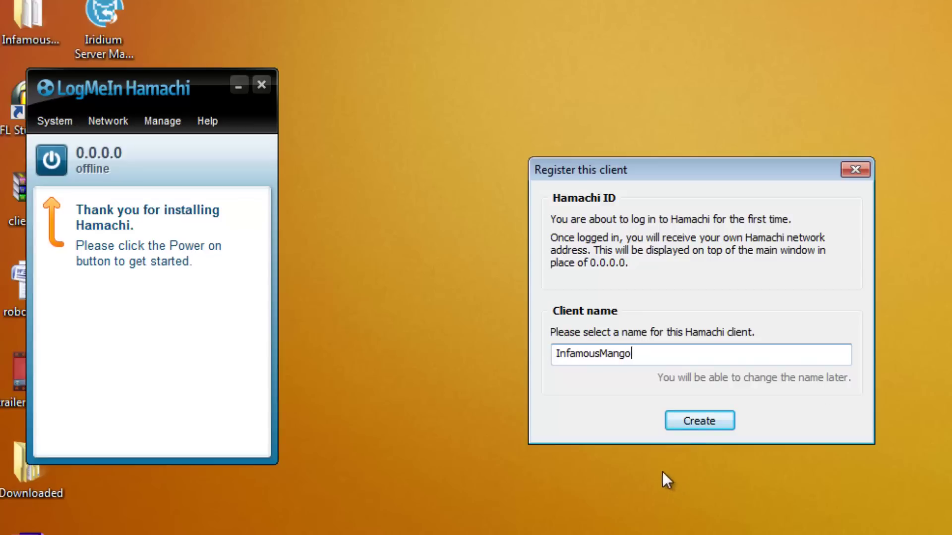
{"action": "left_click", "coordinate": [694, 420]}
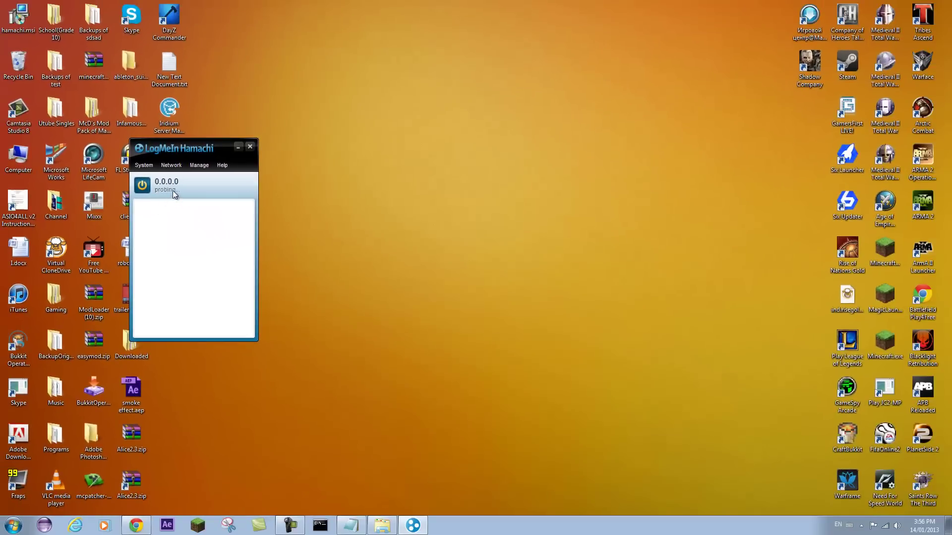
{"action": "left_click_drag", "start_coordinate": [182, 156], "coordinate": [626, 201]}
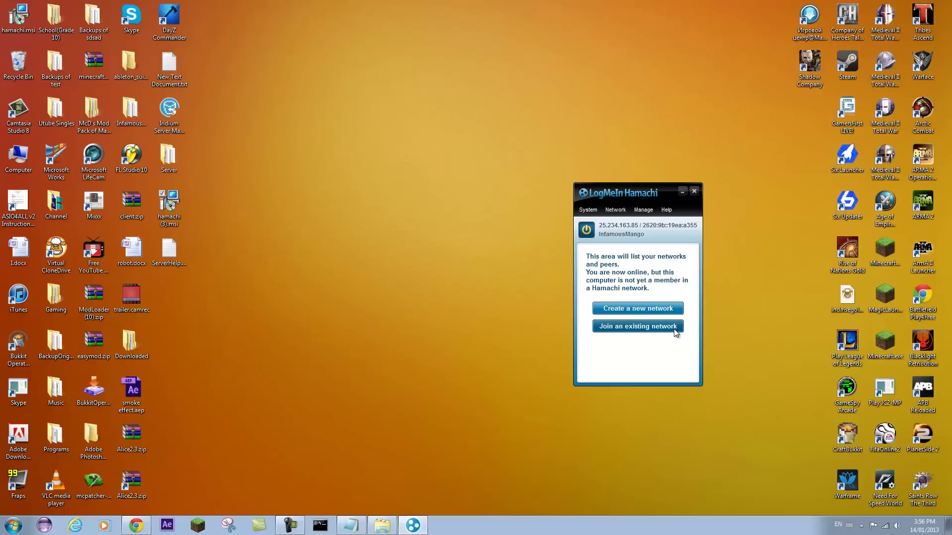
- Try to create a network named MangoNation with a password entered and confirmed
{"action": "left_click", "coordinate": [658, 308]}
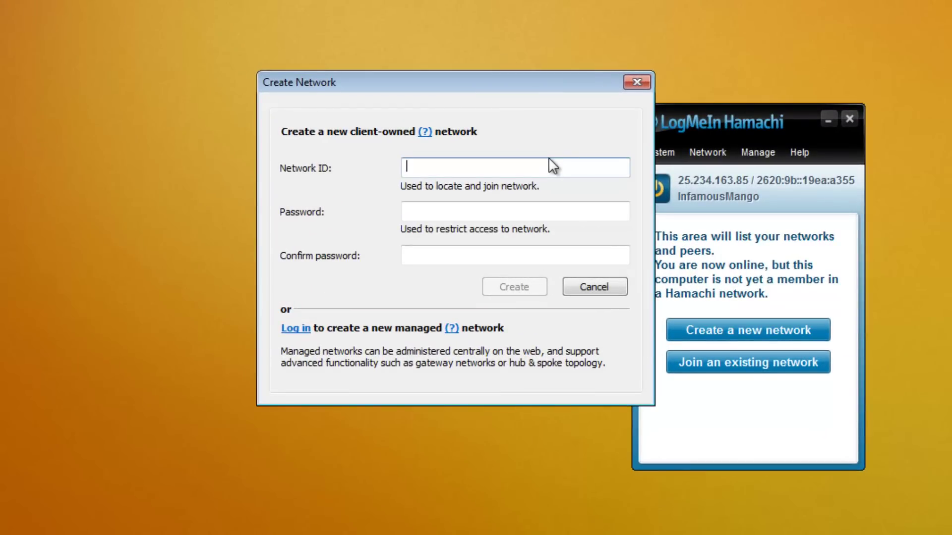
{"action": "type", "text": "MangoNation"}
{"action": "key", "text": "Tab"}
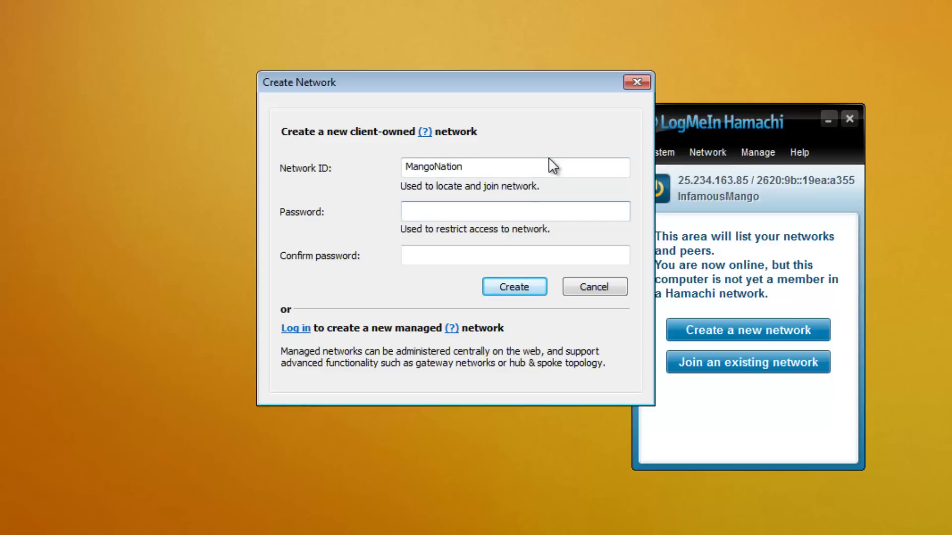
{"action": "type", "text": "123"}
{"action": "key", "text": "Tab"}
{"action": "type", "text": "123"}
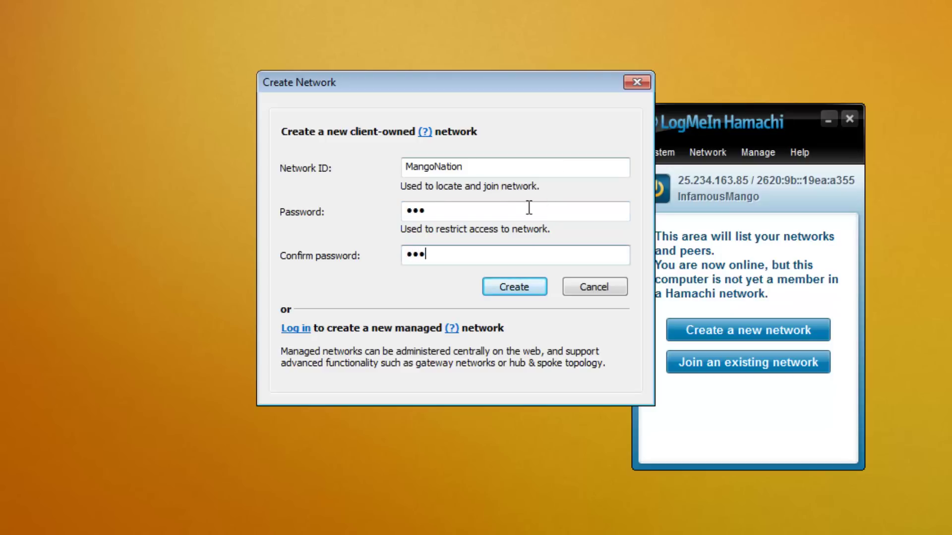
{"action": "left_click", "coordinate": [538, 290]}
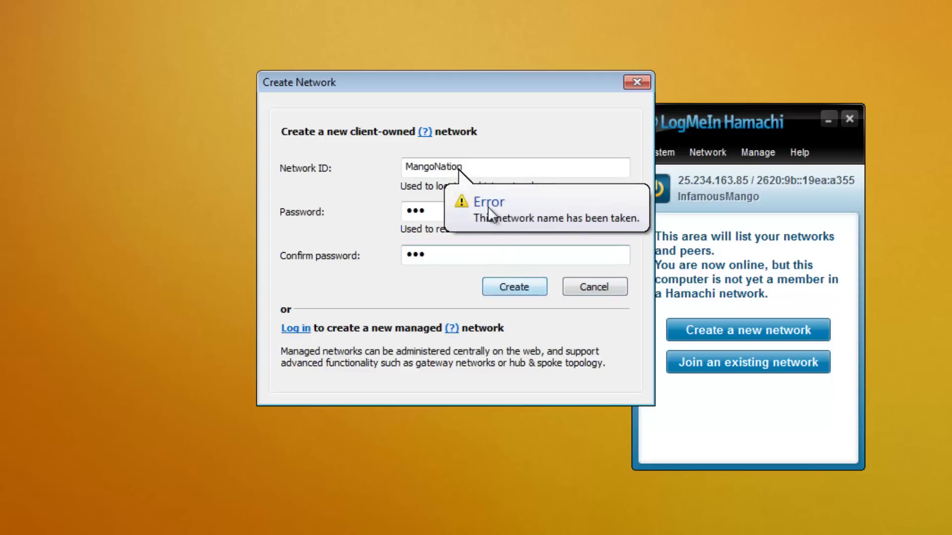
- Rename the taken network ID to MangoNation1 and create it
{"action": "left_click", "coordinate": [495, 166]}
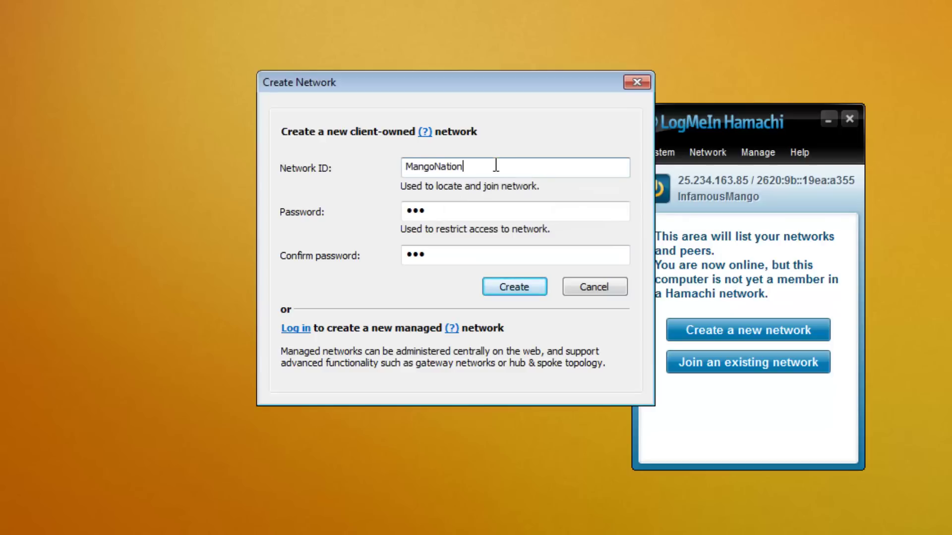
{"action": "type", "text": "1"}
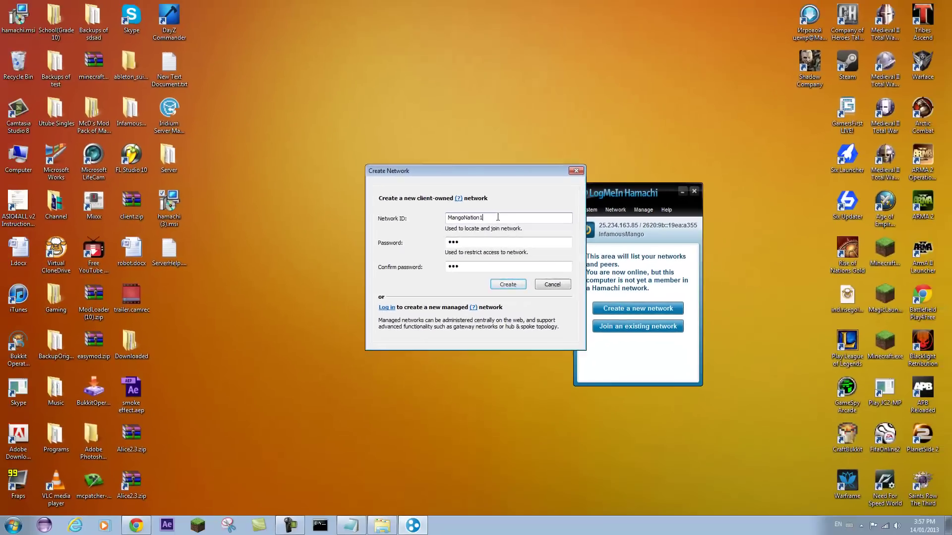
{"action": "key", "text": "Return"}
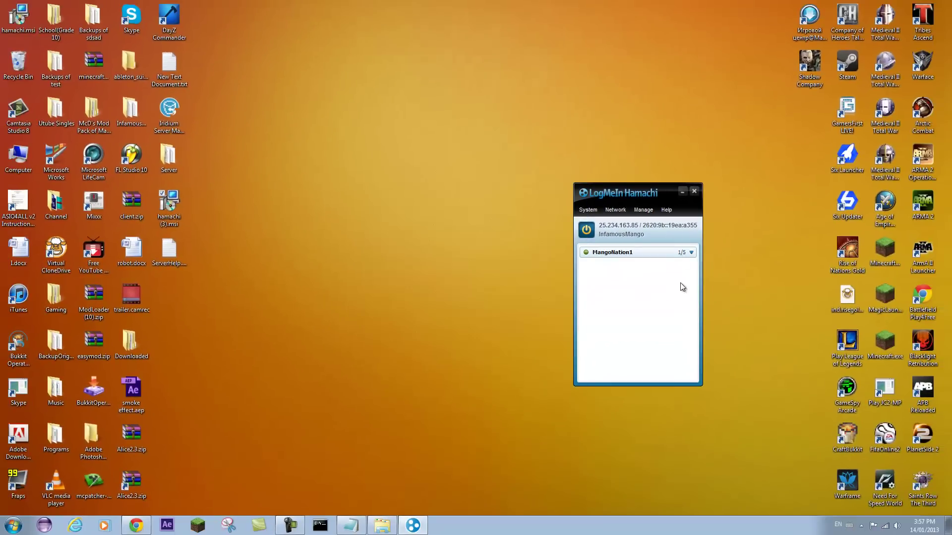
{"action": "double_click", "coordinate": [625, 253]}
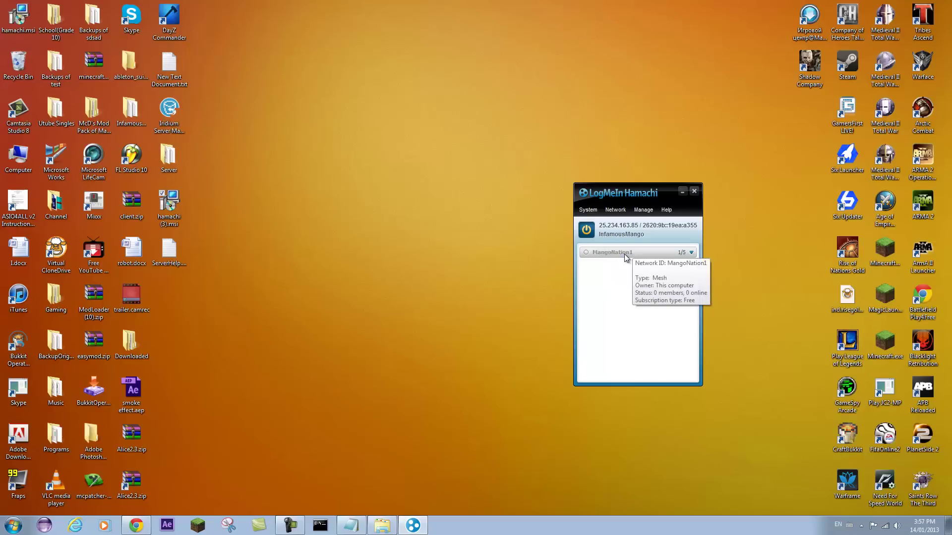
{"action": "double_click", "coordinate": [625, 253]}
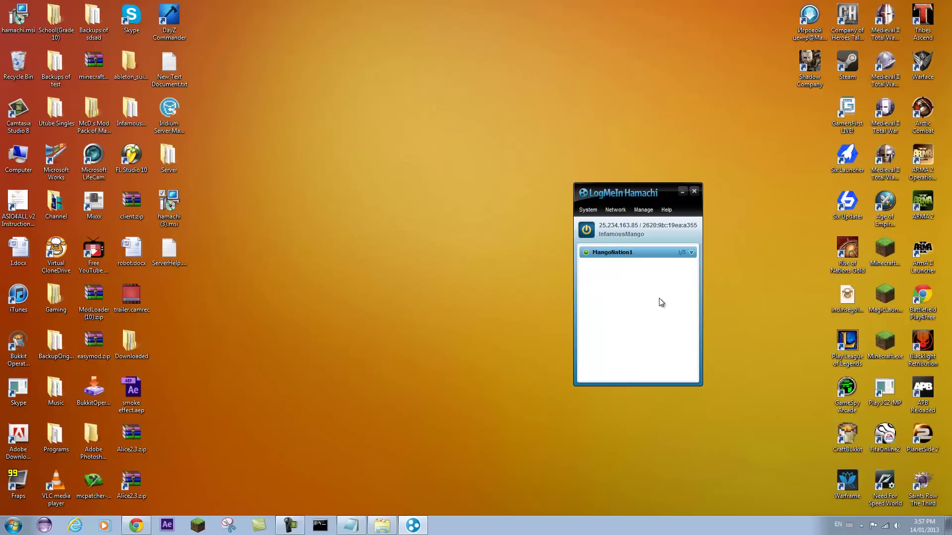
{"action": "left_click", "coordinate": [615, 212]}
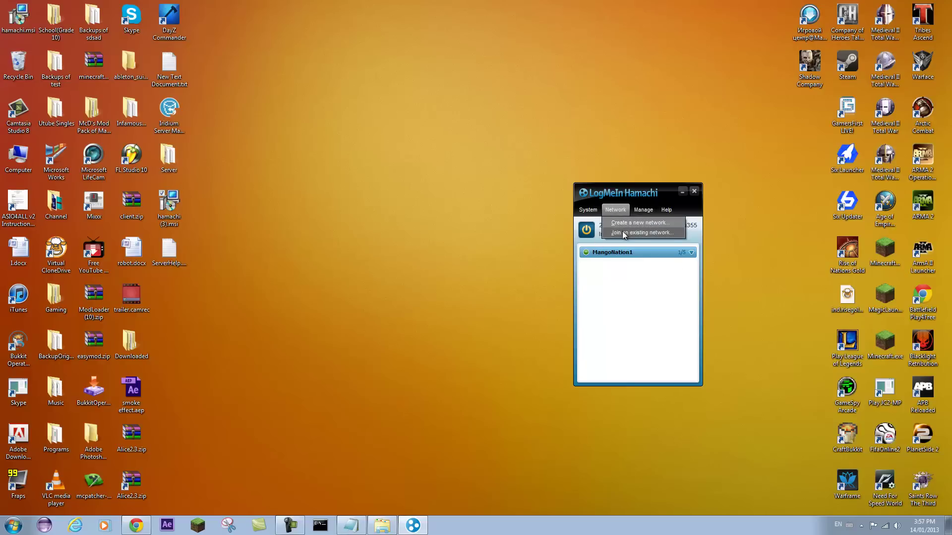
{"action": "left_click", "coordinate": [623, 233]}
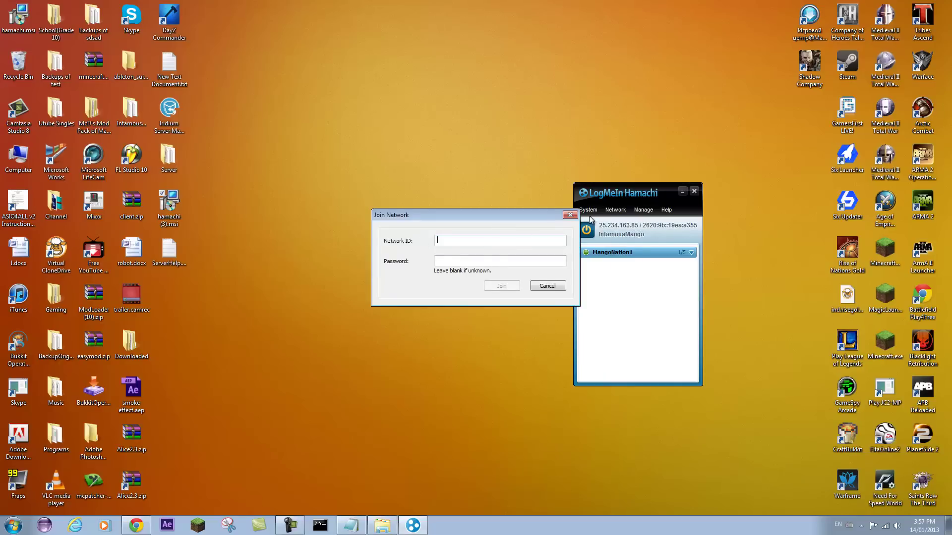
{"action": "left_click", "coordinate": [570, 214]}
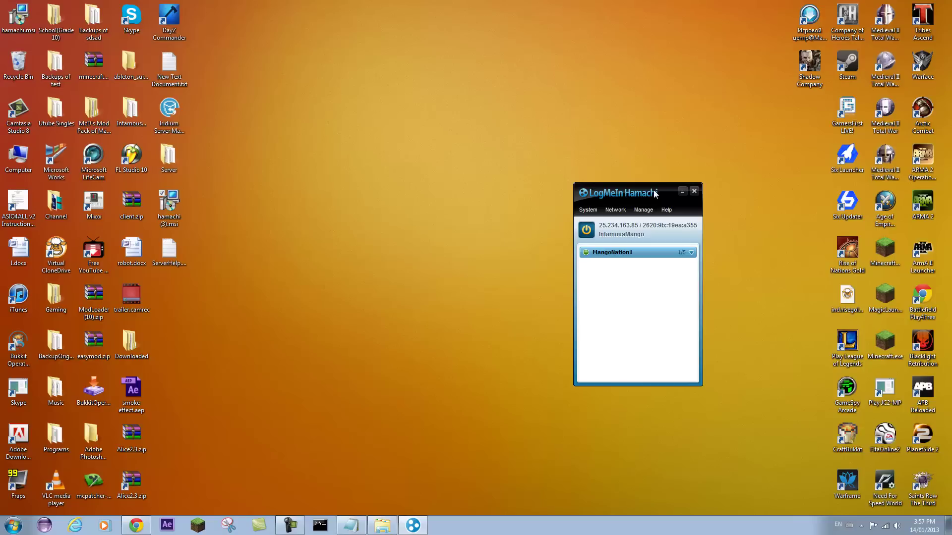
- Open server.properties from the Server folder in WordPad, snapped to the left half
{"action": "left_click", "coordinate": [352, 526]}
{"action": "left_click", "coordinate": [351, 525]}
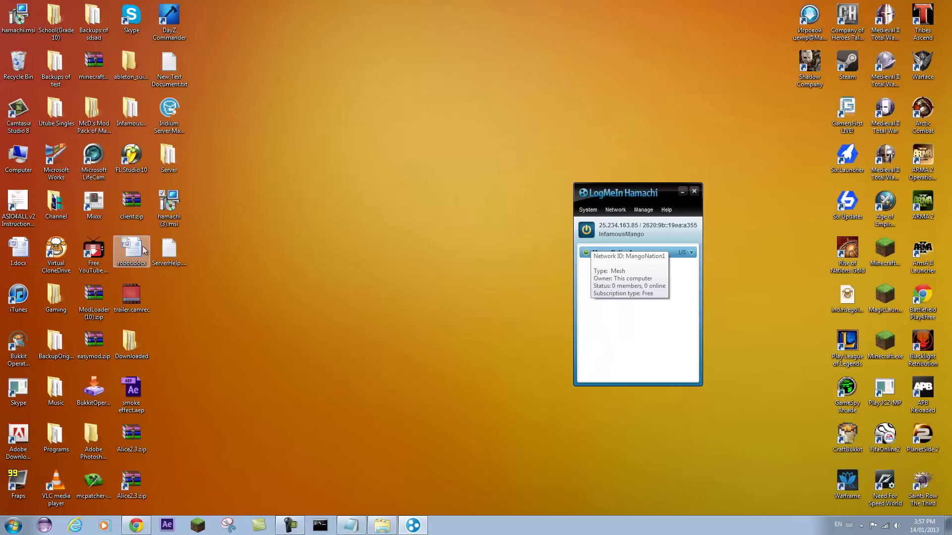
{"action": "double_click", "coordinate": [171, 172]}
{"action": "left_click_drag", "start_coordinate": [149, 73], "coordinate": [1, 74]}
{"action": "double_click", "coordinate": [107, 138]}
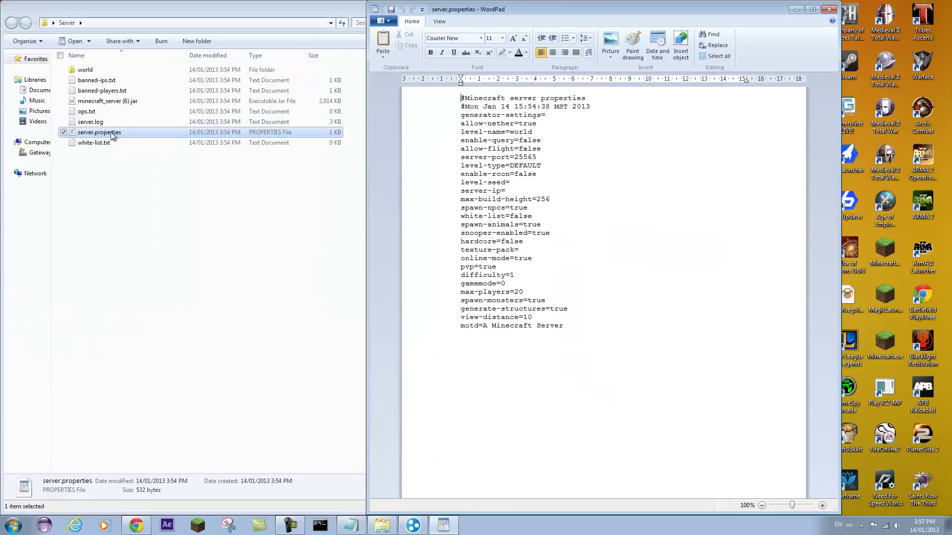
{"action": "left_click_drag", "start_coordinate": [516, 14], "coordinate": [1, 121]}
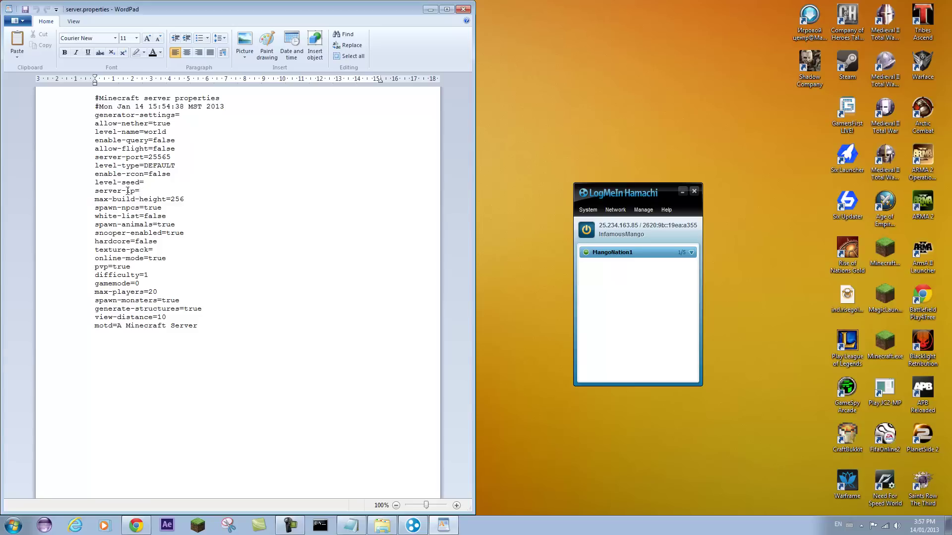
- Paste Hamachi's IPv4 25.234.163.85 after server-ip= and change online-mode to false
{"action": "left_click", "coordinate": [599, 226]}
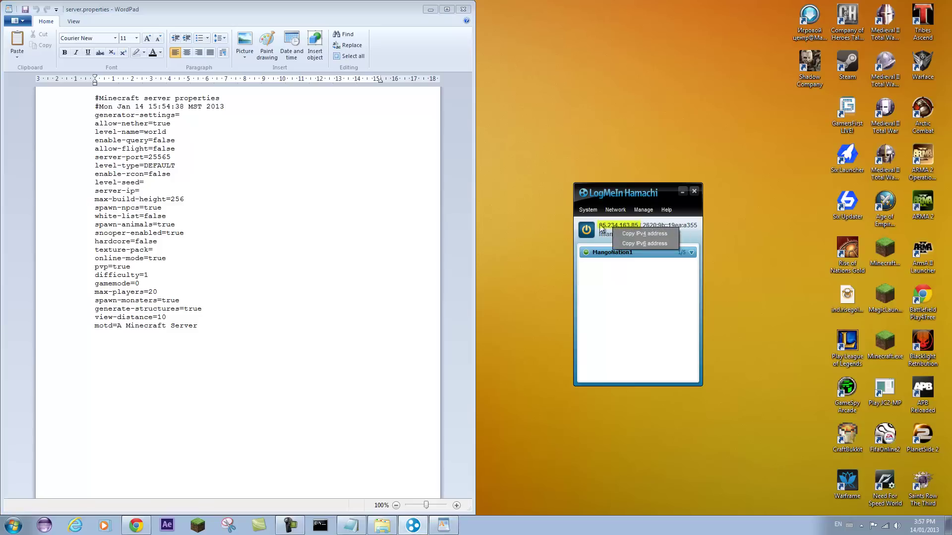
{"action": "left_click", "coordinate": [617, 236]}
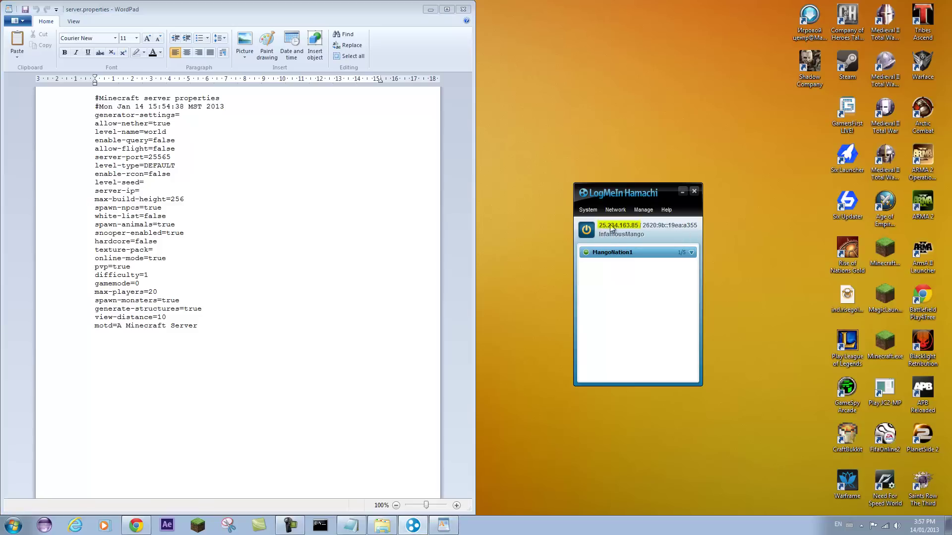
{"action": "left_click", "coordinate": [610, 227]}
{"action": "left_click", "coordinate": [623, 231]}
{"action": "right_click", "coordinate": [145, 191]}
{"action": "left_click", "coordinate": [164, 220]}
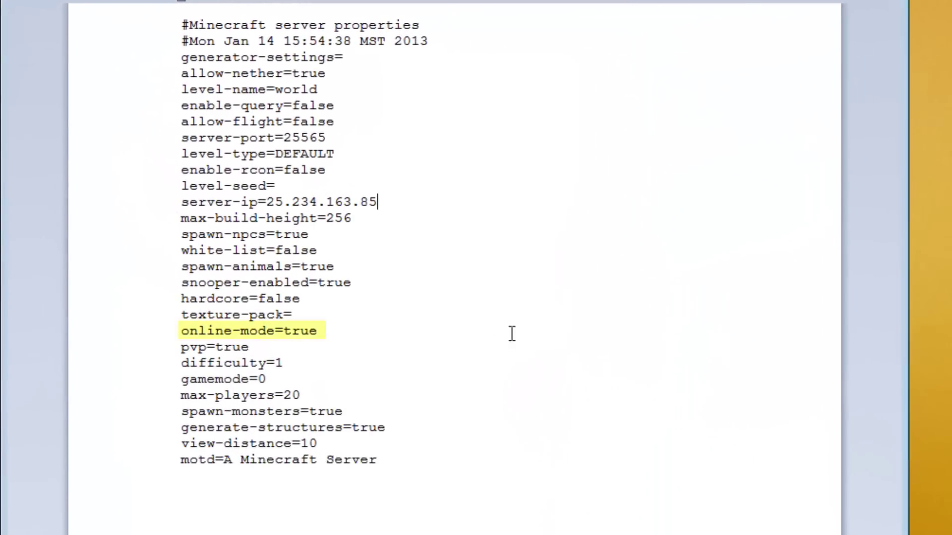
{"action": "double_click", "coordinate": [302, 332]}
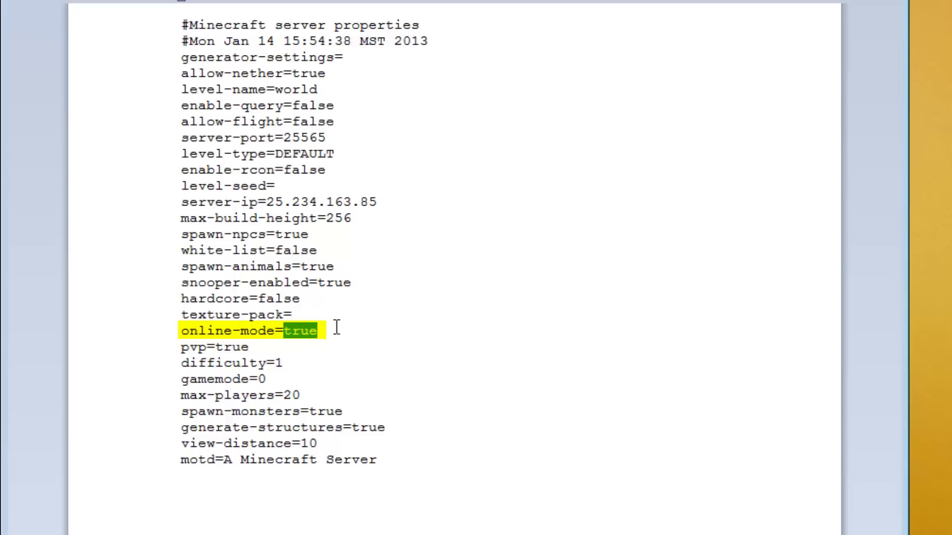
{"action": "type", "text": "false"}
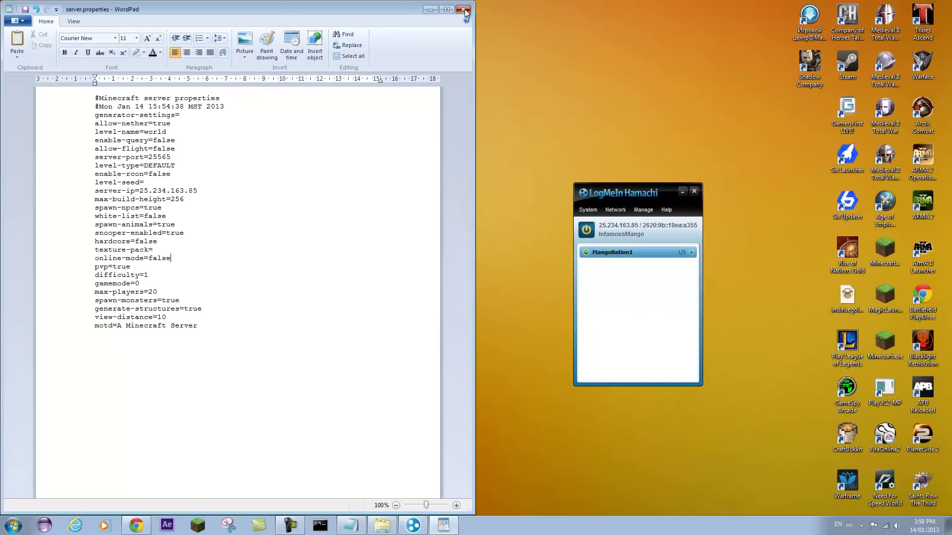
- Close server.properties, relaunch minecraft_server (6).jar, and minimize the server and Server folder windows
{"action": "left_click", "coordinate": [465, 9]}
{"action": "double_click", "coordinate": [221, 101]}
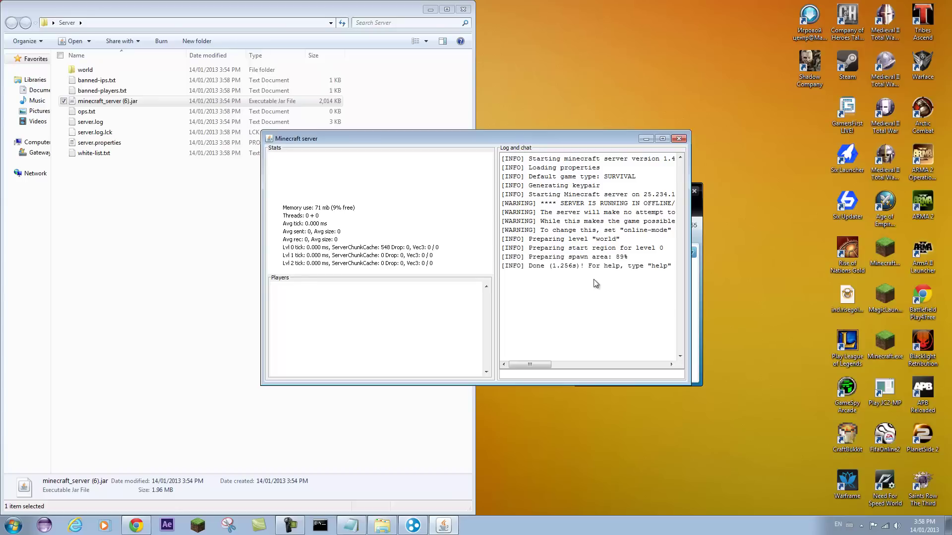
{"action": "left_click", "coordinate": [646, 139]}
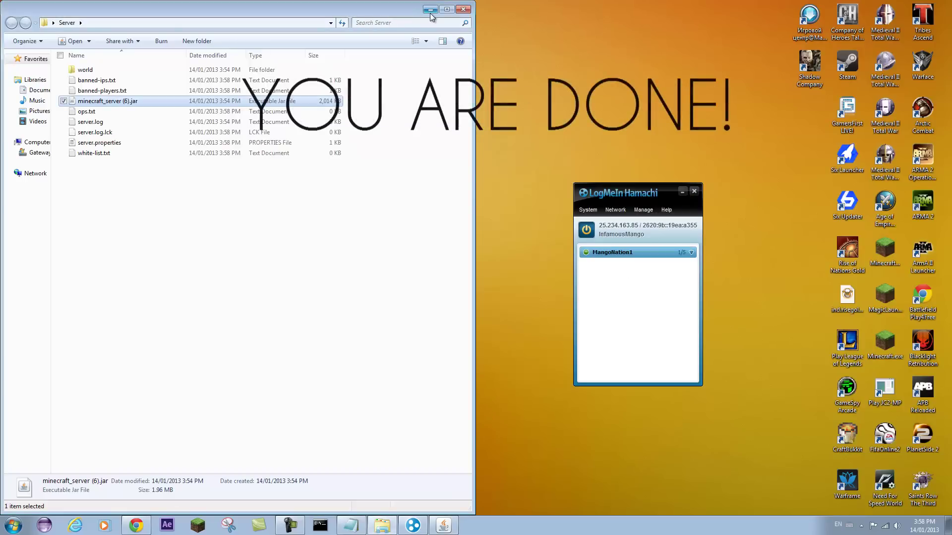
{"action": "left_click", "coordinate": [430, 12]}
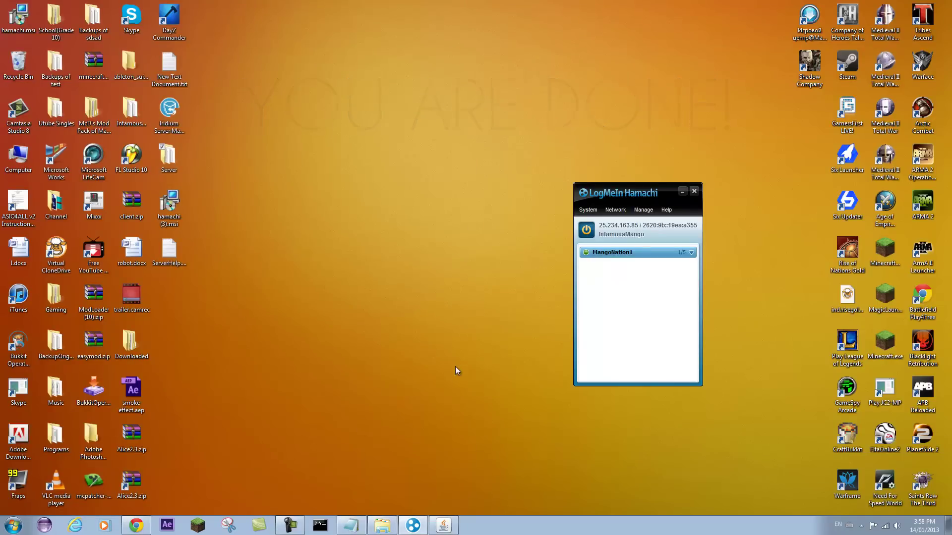
{"action": "left_click", "coordinate": [351, 525]}
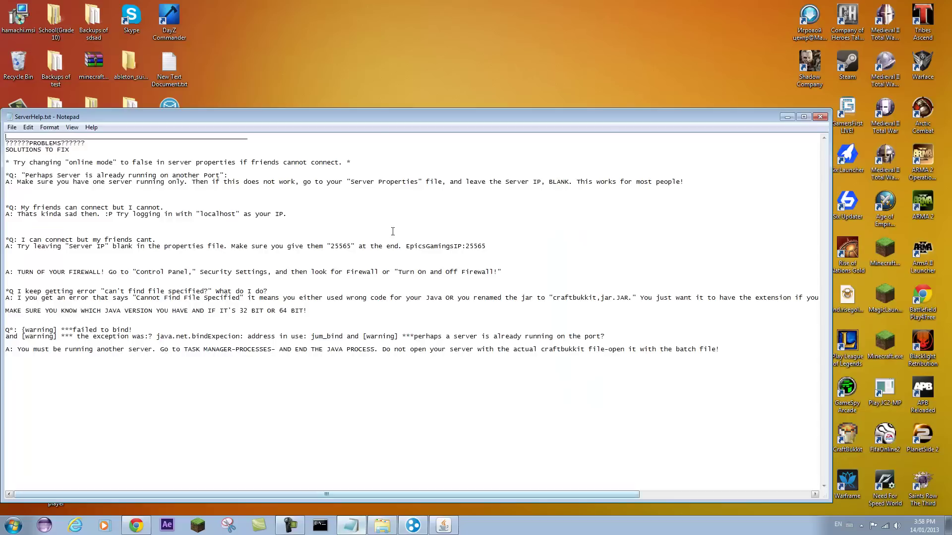
{"action": "left_click_drag", "start_coordinate": [375, 121], "coordinate": [433, 85]}
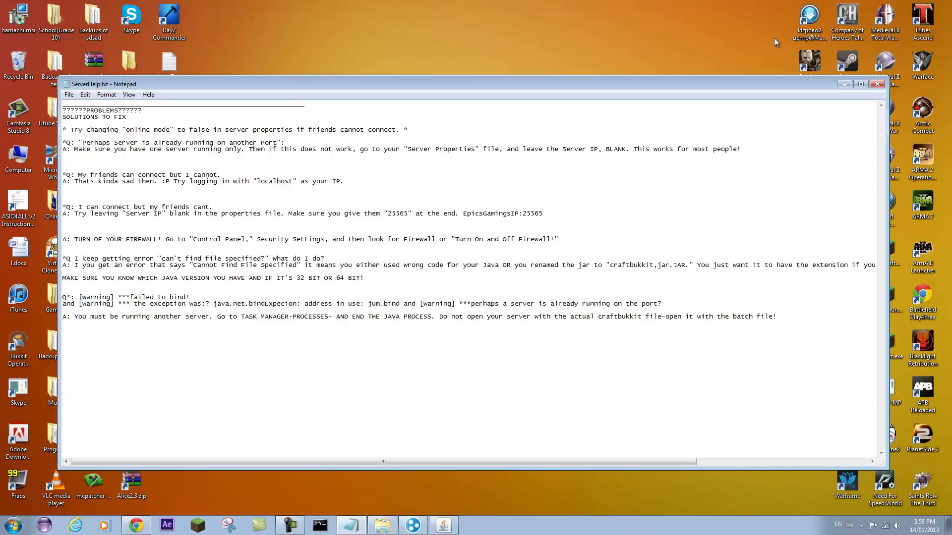
- Start the Minecraft launcher past the security warning and log in to the game
{"action": "left_click", "coordinate": [845, 86]}
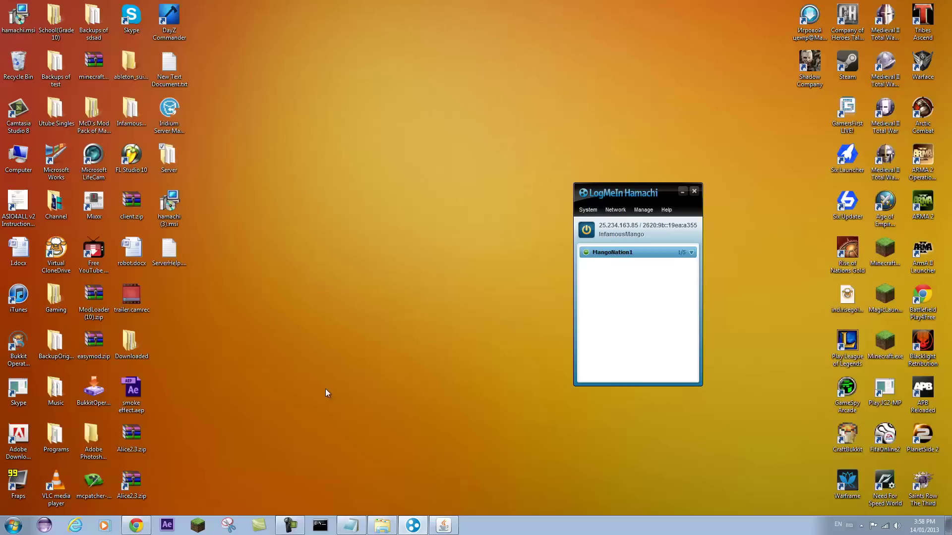
{"action": "left_click", "coordinate": [199, 526]}
{"action": "left_click", "coordinate": [505, 271]}
{"action": "left_click", "coordinate": [664, 359]}
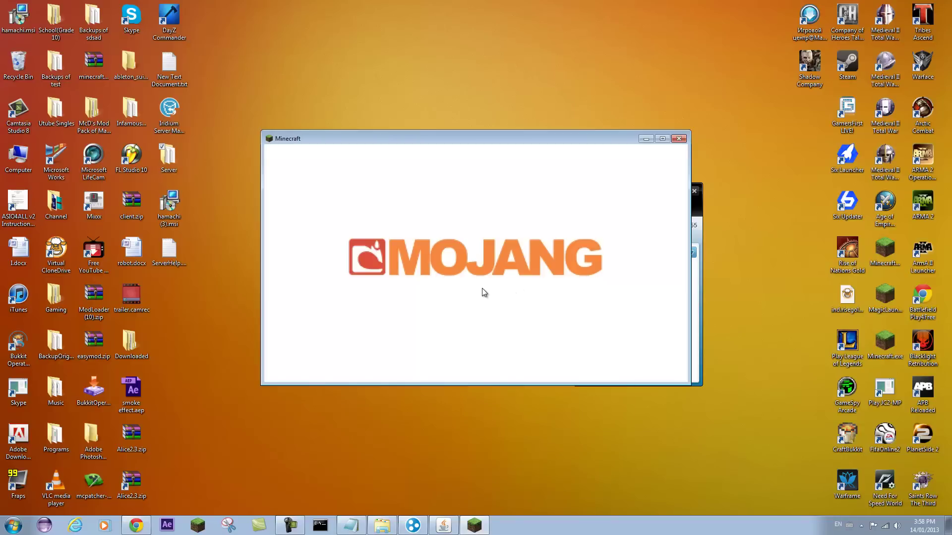
- Add a multiplayer server entry with address 25.234.163.85
{"action": "left_click", "coordinate": [476, 287]}
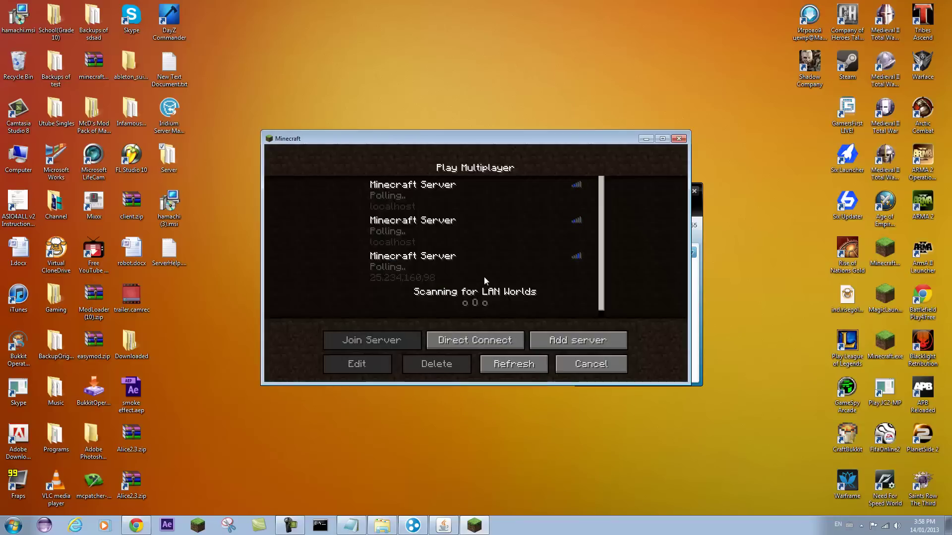
{"action": "left_click", "coordinate": [584, 341]}
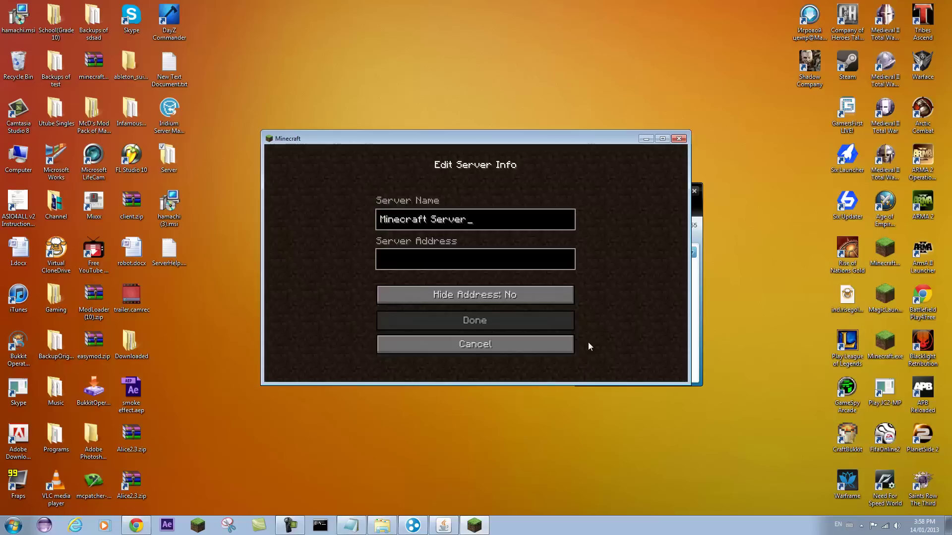
{"action": "left_click", "coordinate": [434, 258]}
{"action": "type", "text": "25.234.163.85"}
{"action": "left_click", "coordinate": [484, 321]}
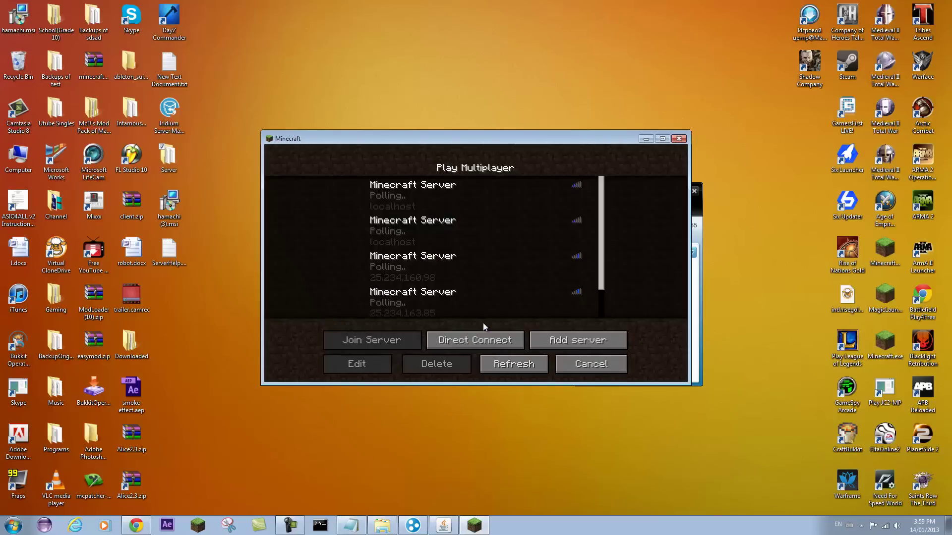
- Join the 25.234.163.85 server and walk forward through the jungle world
{"action": "left_click", "coordinate": [479, 302]}
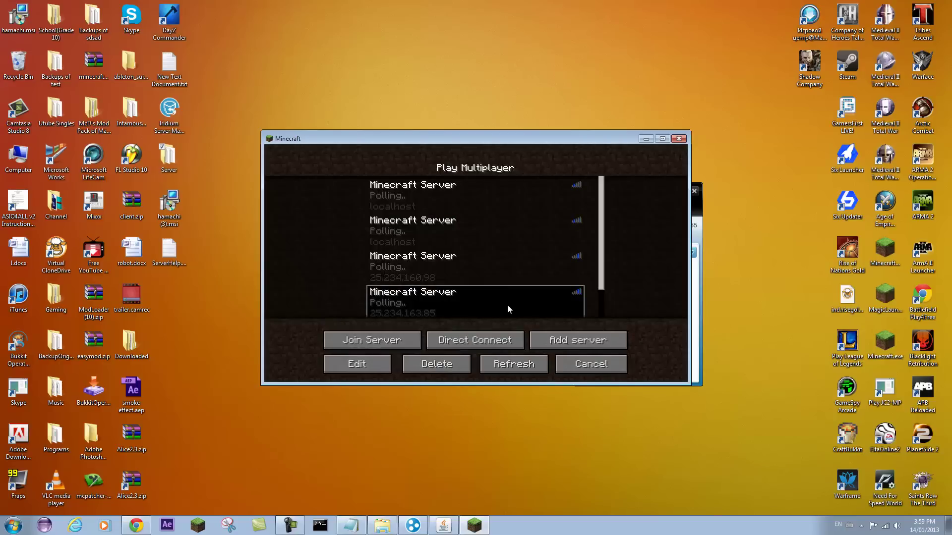
{"action": "double_click", "coordinate": [507, 305]}
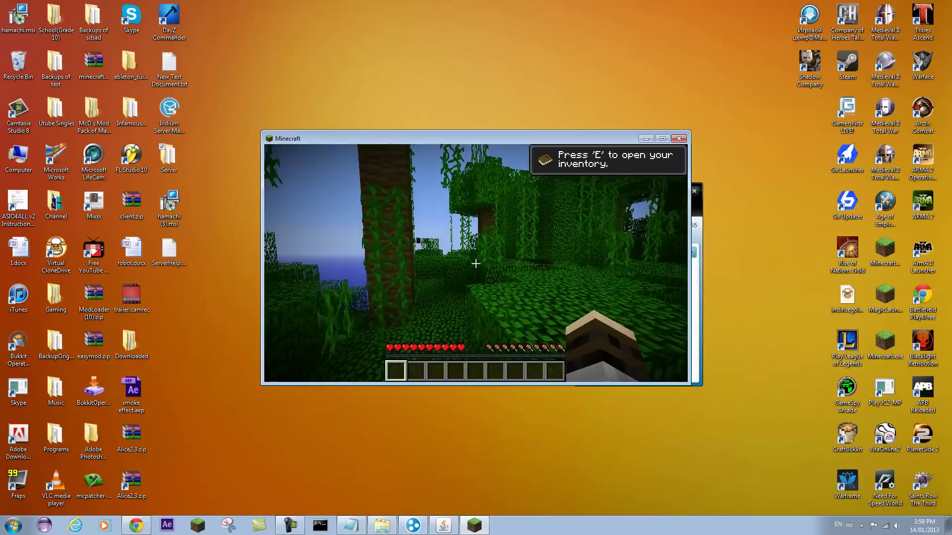
{"action": "key", "text": "w"}
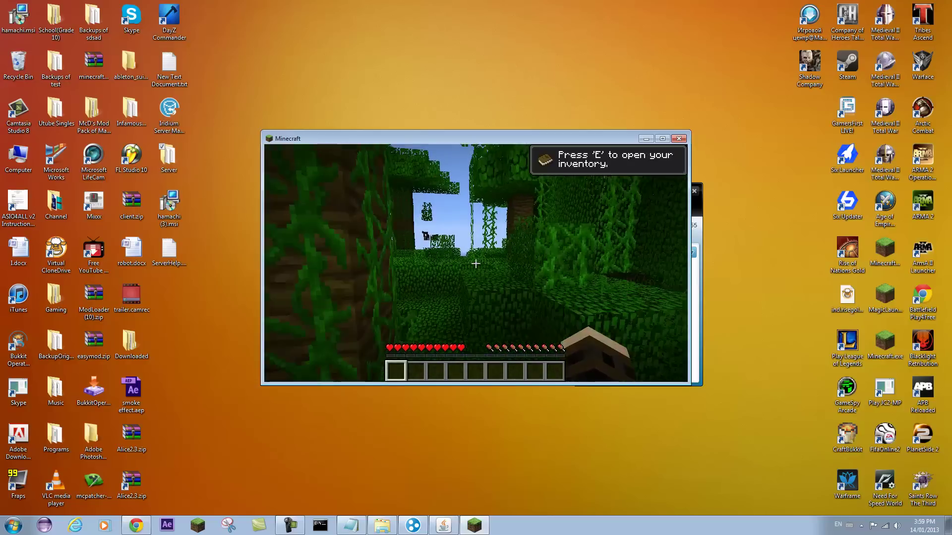
{"action": "key", "text": "w"}
{"action": "key", "text": "w"}
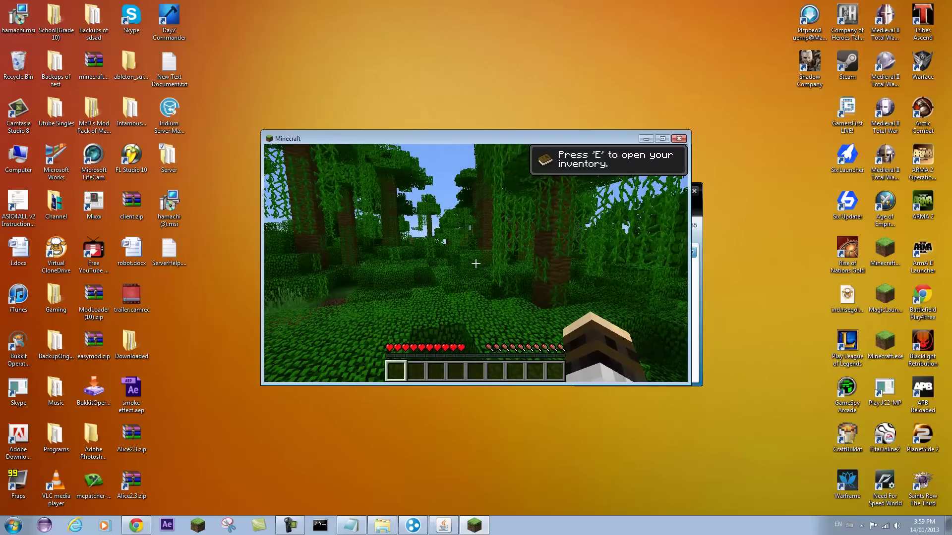